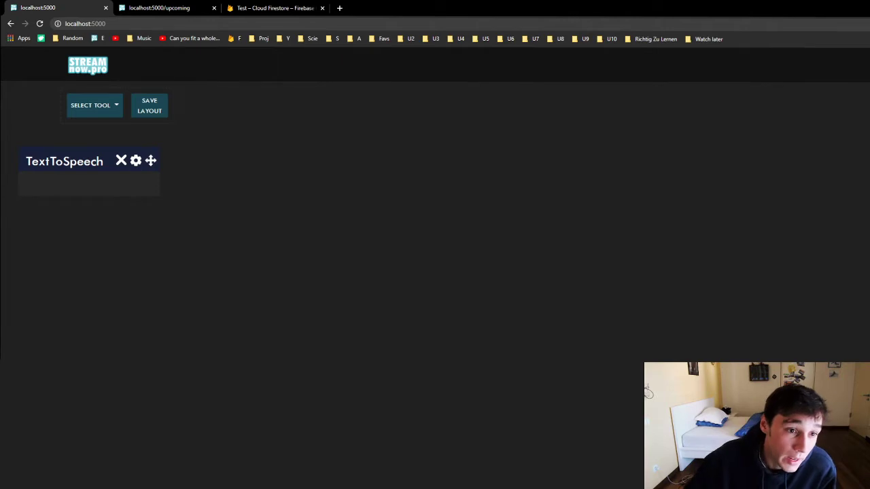
- Add a TopTrending widget, place it on the dashboard's right side, and save the layout
{"action": "left_click", "coordinate": [103, 107]}
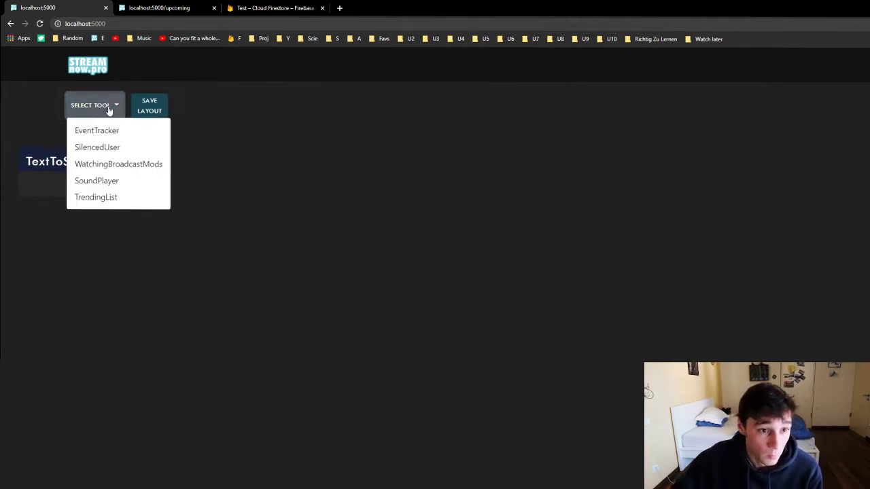
{"action": "left_click", "coordinate": [96, 197]}
{"action": "left_click_drag", "start_coordinate": [150, 163], "coordinate": [802, 183]}
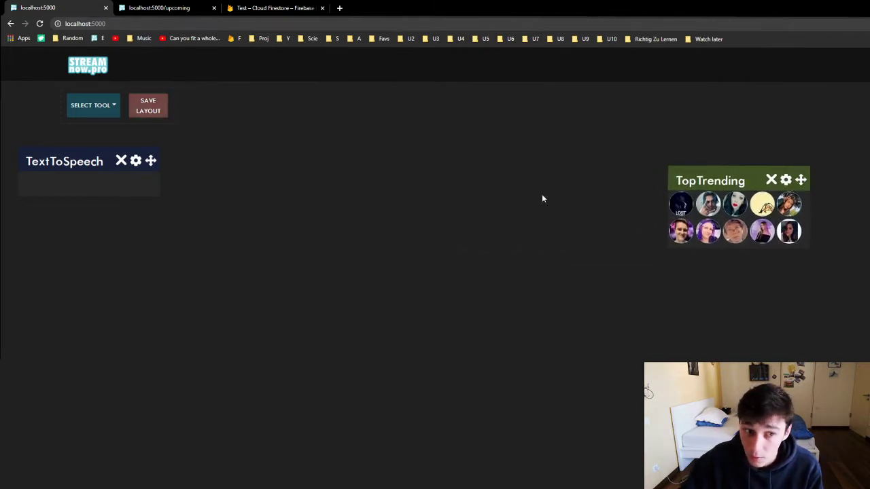
{"action": "left_click", "coordinate": [145, 108]}
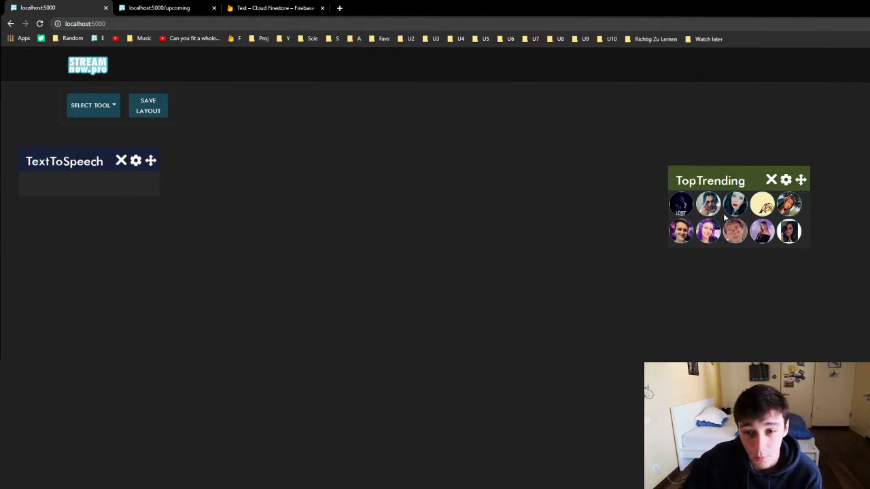
- Switch TopTrending to the Big layout at the right edge and move TextToSpeech toward the centre
{"action": "left_click", "coordinate": [785, 179]}
{"action": "left_click", "coordinate": [482, 164]}
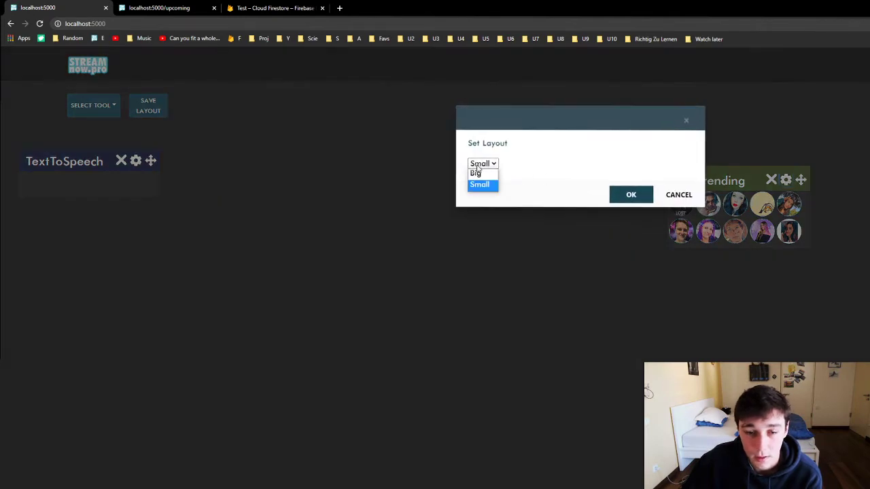
{"action": "left_click", "coordinate": [476, 173]}
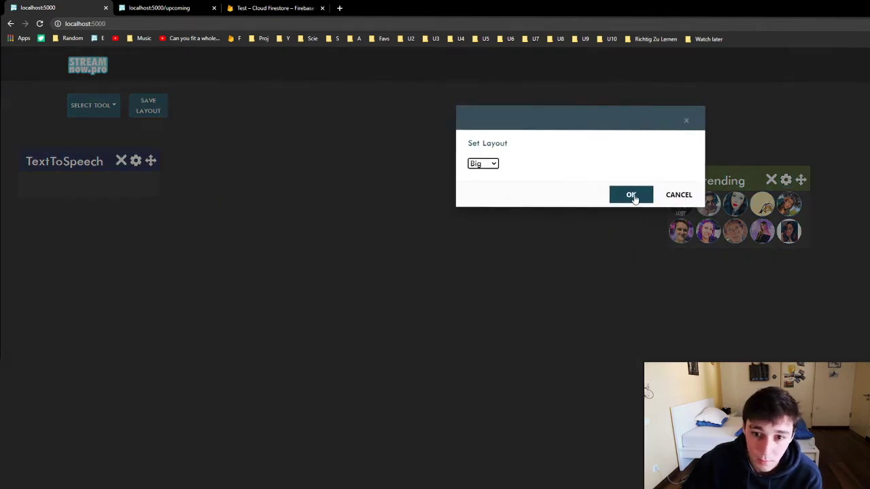
{"action": "left_click", "coordinate": [634, 197]}
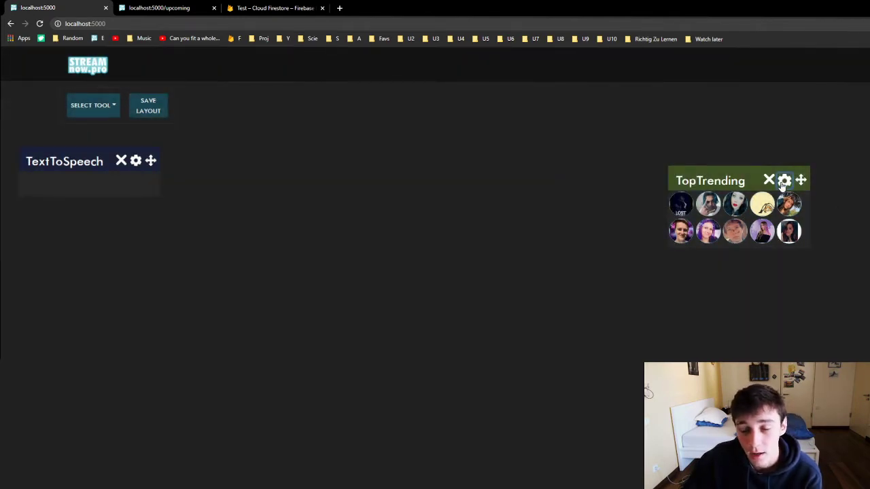
{"action": "left_click_drag", "start_coordinate": [800, 181], "coordinate": [869, 158]}
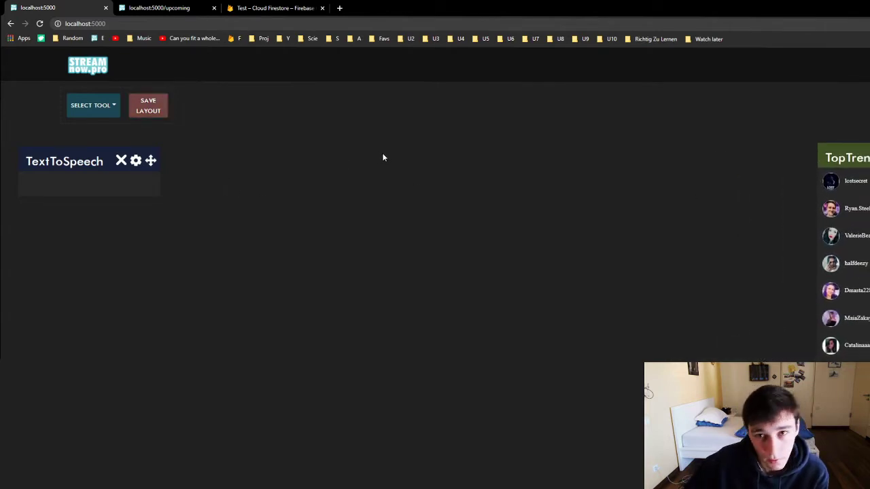
{"action": "left_click_drag", "start_coordinate": [151, 161], "coordinate": [649, 167]}
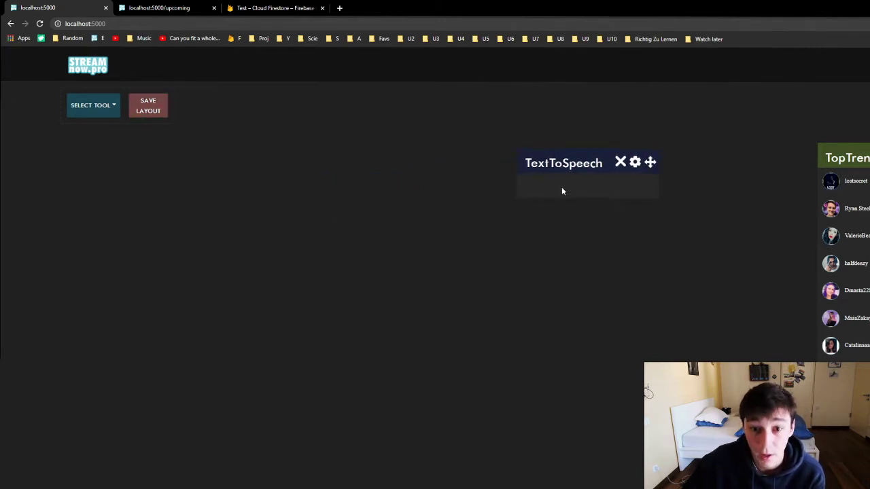
- In the TextToSpeech settings, change Nickname maximum length from 8 to 3
{"action": "left_click", "coordinate": [633, 163]}
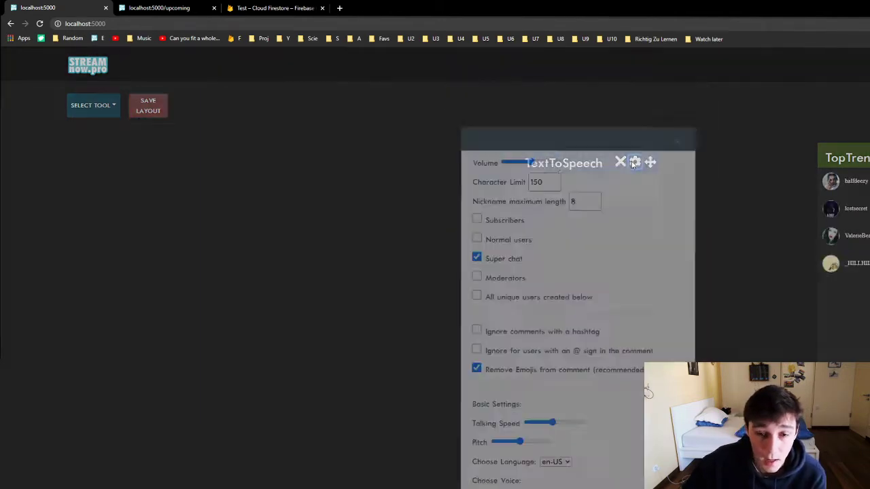
{"action": "scroll", "coordinate": [629, 177], "scroll_direction": "down", "scroll_amount": 4}
{"action": "scroll", "coordinate": [624, 201], "scroll_direction": "up", "scroll_amount": 1}
{"action": "scroll", "coordinate": [624, 200], "scroll_direction": "up", "scroll_amount": 3}
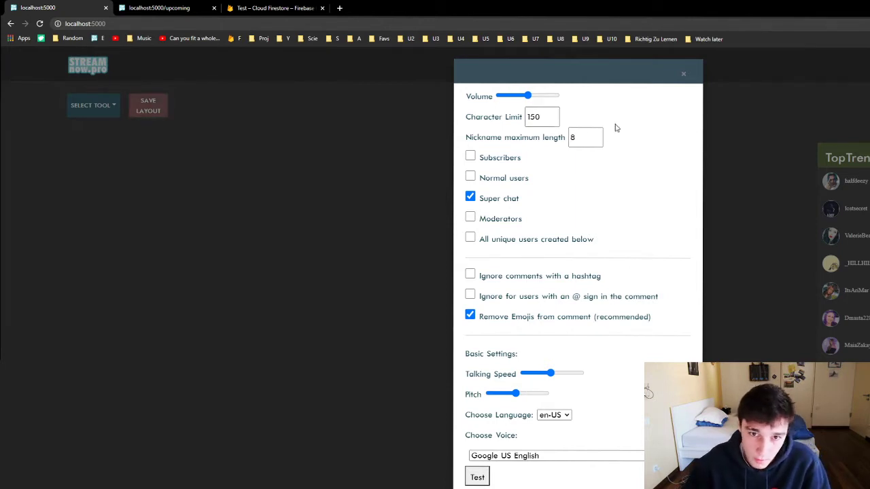
{"action": "mouse_move", "coordinate": [533, 99]}
{"action": "left_mouse_down"}
{"action": "mouse_move", "coordinate": [464, 97]}
{"action": "mouse_move", "coordinate": [537, 108]}
{"action": "left_mouse_up"}
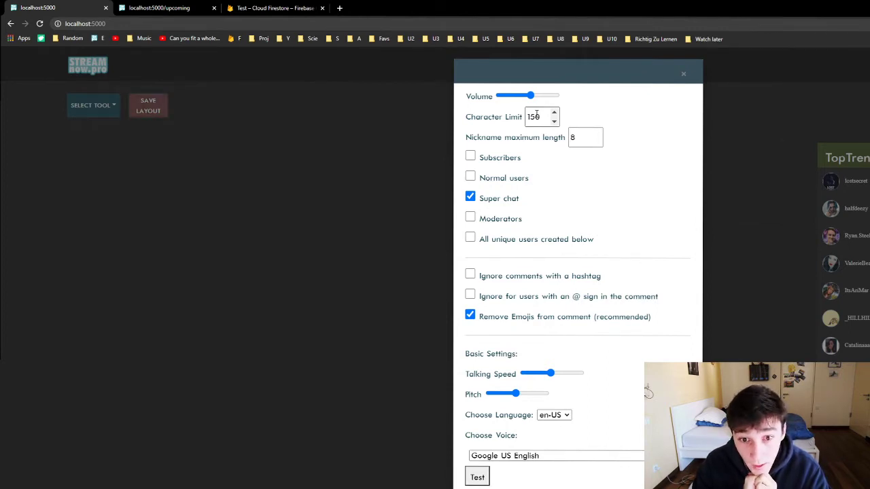
{"action": "left_click", "coordinate": [576, 138]}
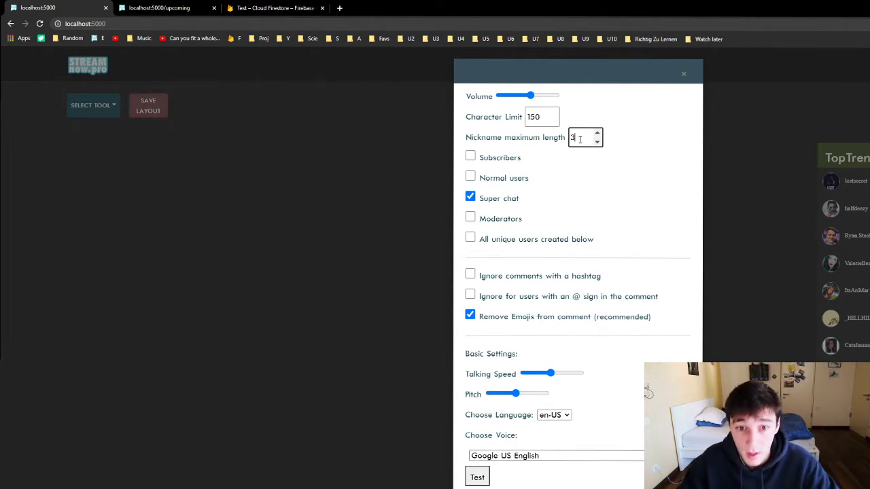
{"action": "scroll", "coordinate": [571, 183], "scroll_direction": "down", "scroll_amount": 1}
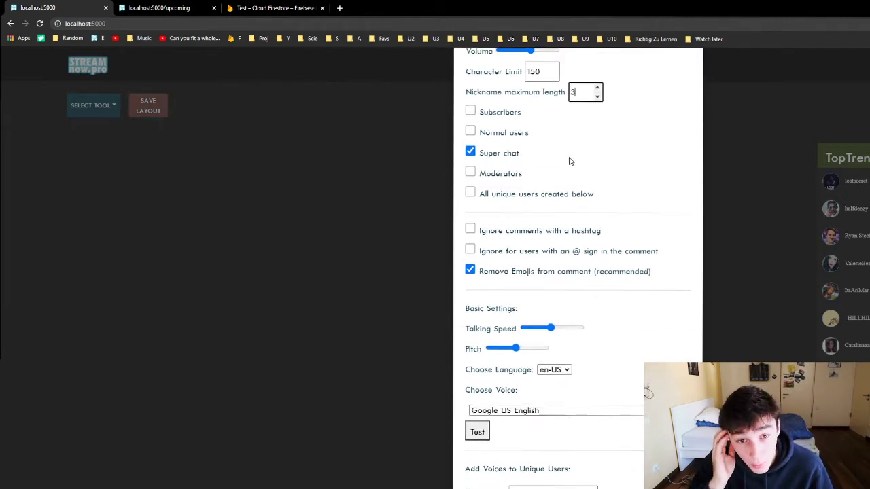
- Turn on reading aloud for subscribers, normal users and moderators
{"action": "left_click", "coordinate": [470, 111]}
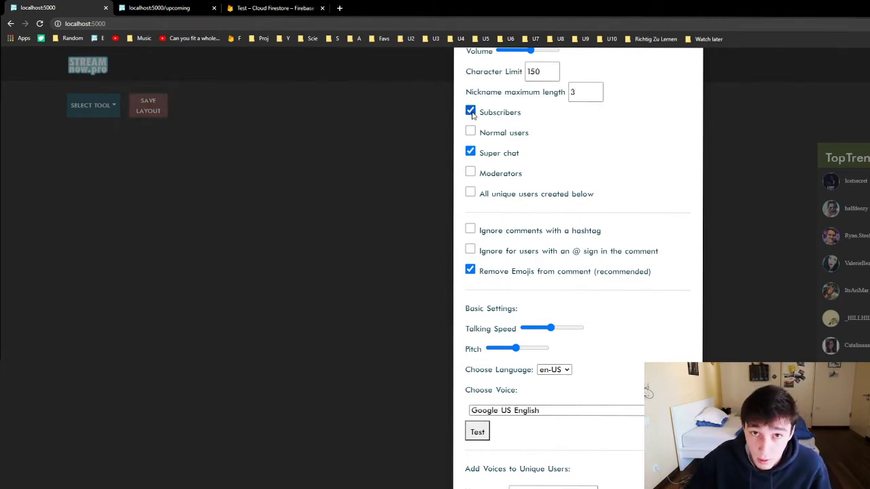
{"action": "left_click", "coordinate": [470, 132]}
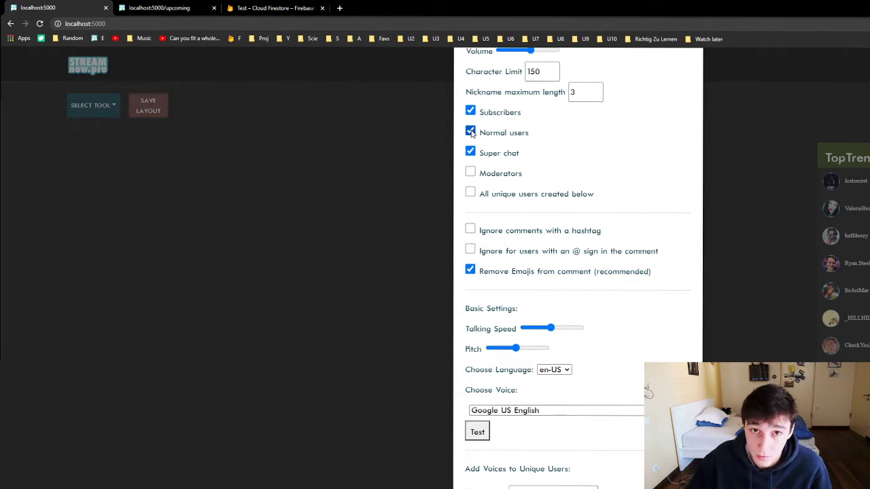
{"action": "left_click", "coordinate": [471, 174]}
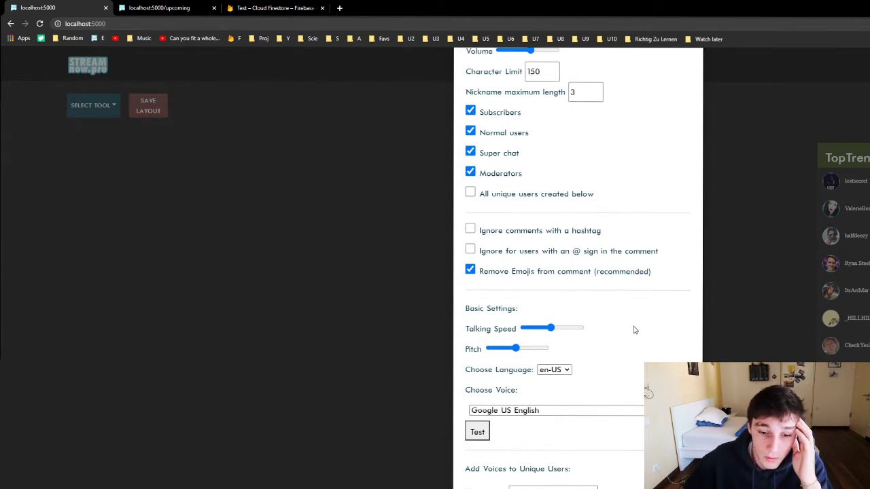
{"action": "scroll", "coordinate": [587, 320], "scroll_direction": "down", "scroll_amount": 2}
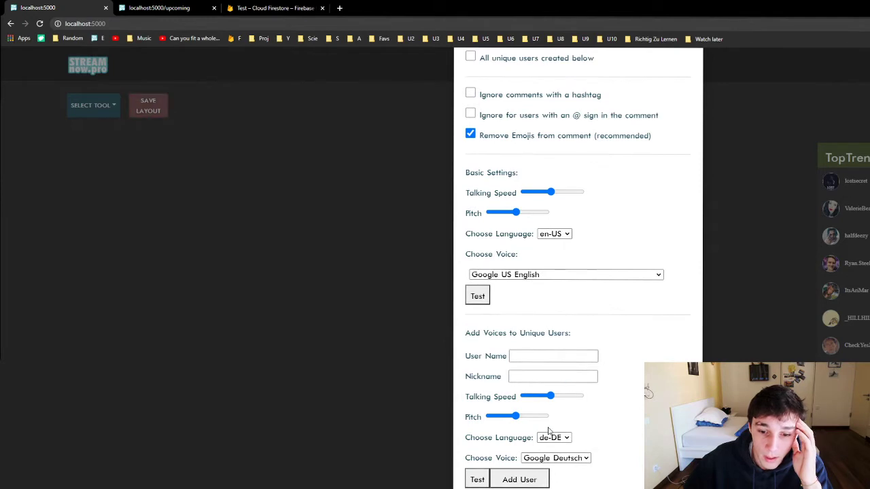
{"action": "scroll", "coordinate": [578, 398], "scroll_direction": "up", "scroll_amount": 3}
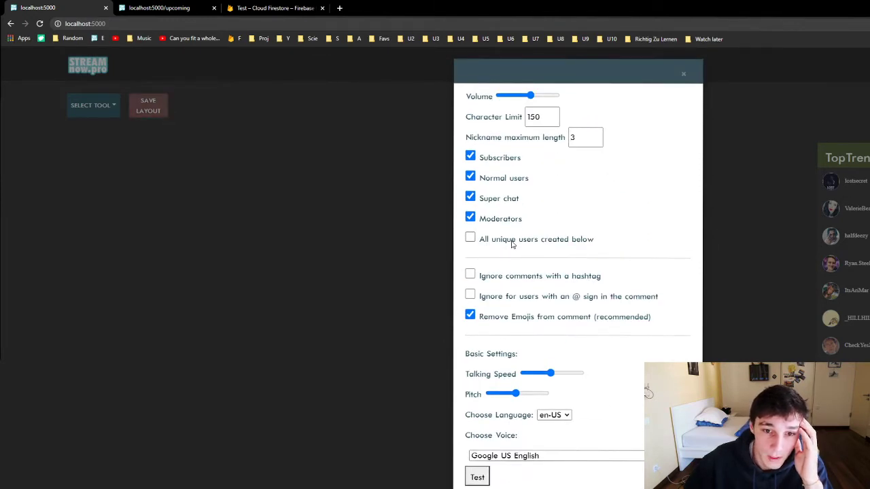
- Limit reading to moderators and all unique users, clearing subscribers, normal users and super chat
{"action": "left_click", "coordinate": [470, 218]}
{"action": "left_click", "coordinate": [470, 197]}
{"action": "left_click", "coordinate": [470, 176]}
{"action": "left_click", "coordinate": [470, 156]}
{"action": "left_click", "coordinate": [470, 237]}
{"action": "scroll", "coordinate": [649, 284], "scroll_direction": "down", "scroll_amount": 3}
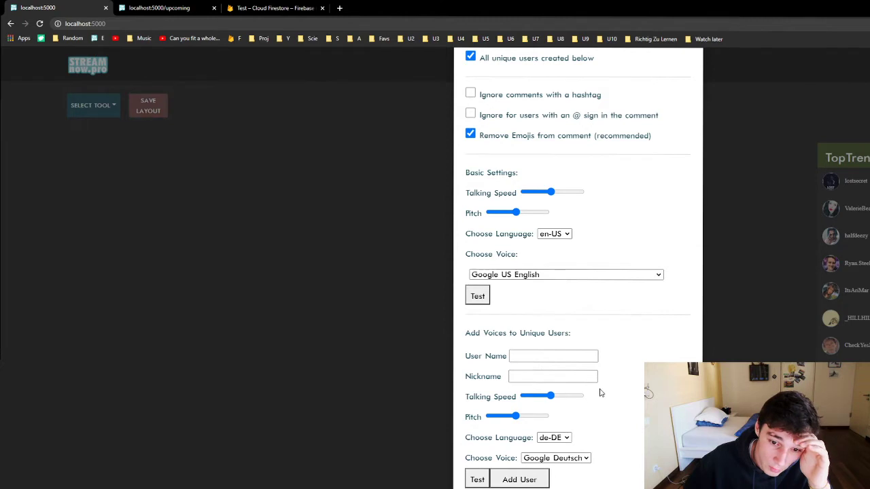
{"action": "scroll", "coordinate": [598, 390], "scroll_direction": "up", "scroll_amount": 3}
{"action": "left_click", "coordinate": [470, 217]}
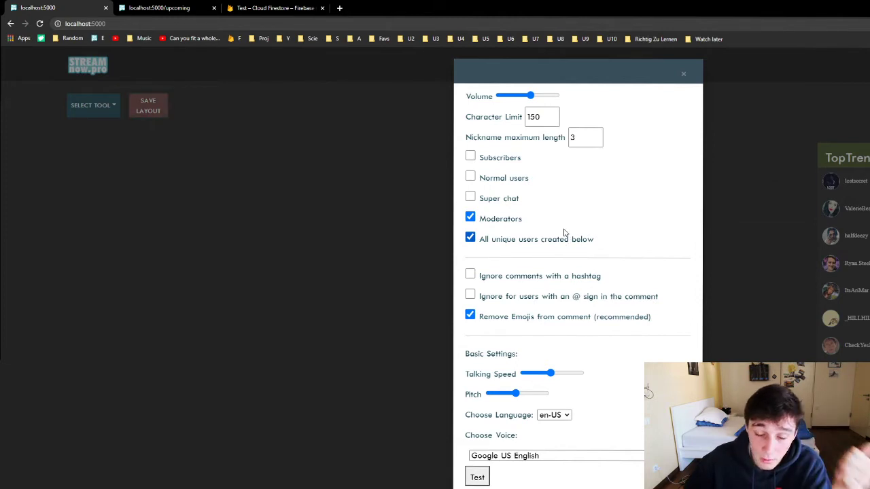
{"action": "scroll", "coordinate": [572, 417], "scroll_direction": "down", "scroll_amount": 2}
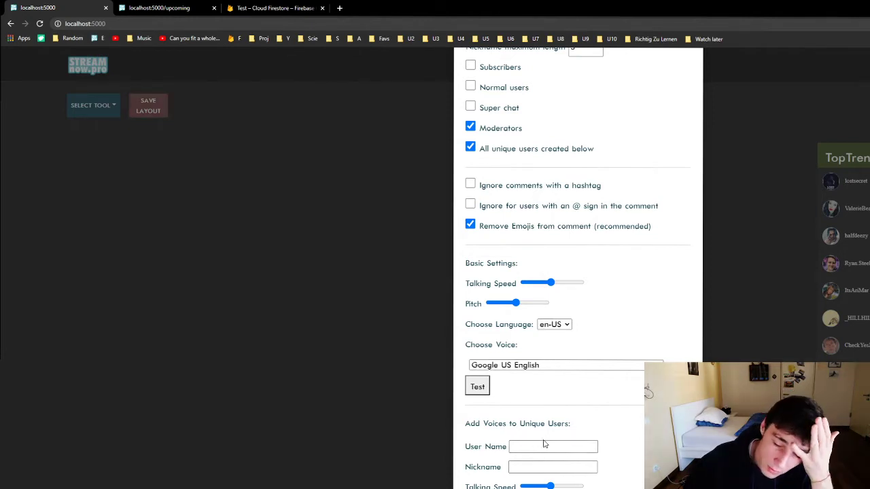
{"action": "scroll", "coordinate": [551, 366], "scroll_direction": "up", "scroll_amount": 2}
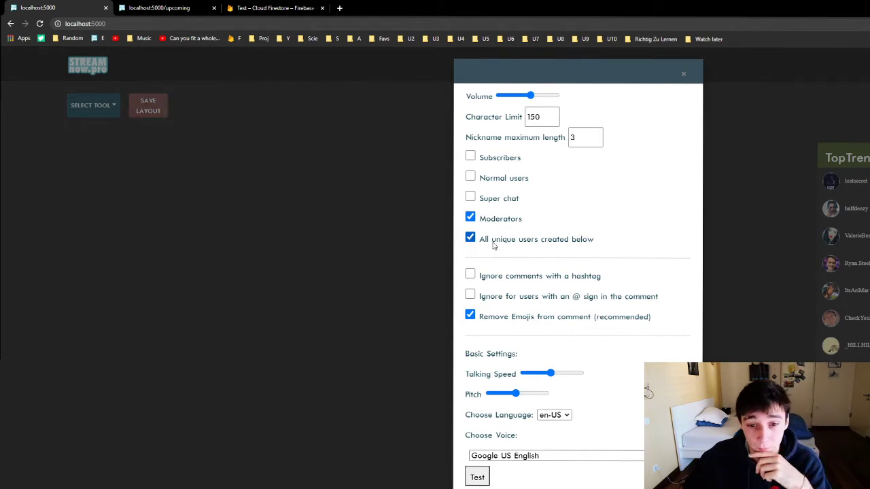
{"action": "scroll", "coordinate": [583, 233], "scroll_direction": "down", "scroll_amount": 1}
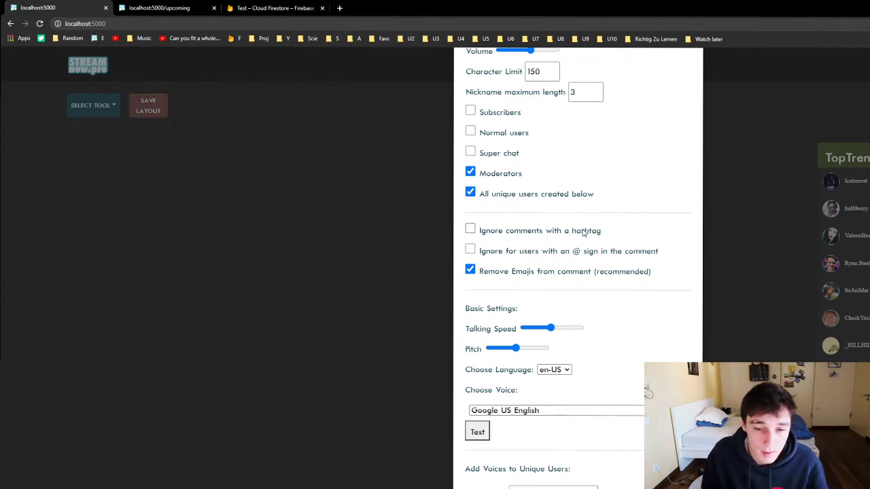
- Make text-to-speech ignore users with an @ sign and comments with a hashtag
{"action": "left_click", "coordinate": [470, 250]}
{"action": "left_click", "coordinate": [470, 229]}
{"action": "scroll", "coordinate": [583, 224], "scroll_direction": "down", "scroll_amount": 1}
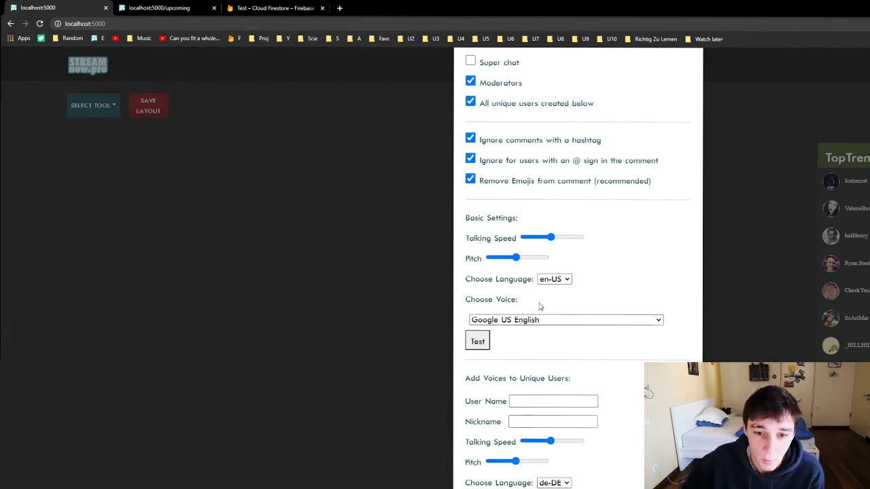
- Keep en-US as the voice language and play a test sample
{"action": "left_click", "coordinate": [556, 281]}
{"action": "left_click", "coordinate": [564, 281]}
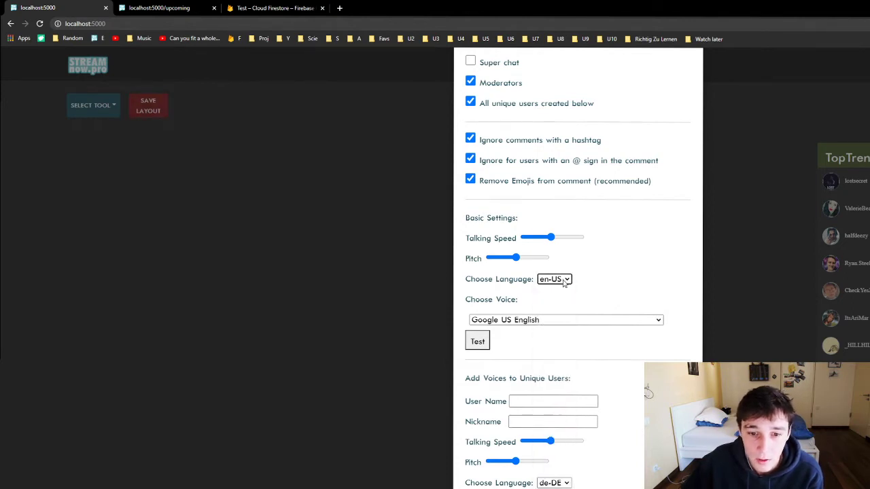
{"action": "left_click", "coordinate": [479, 341]}
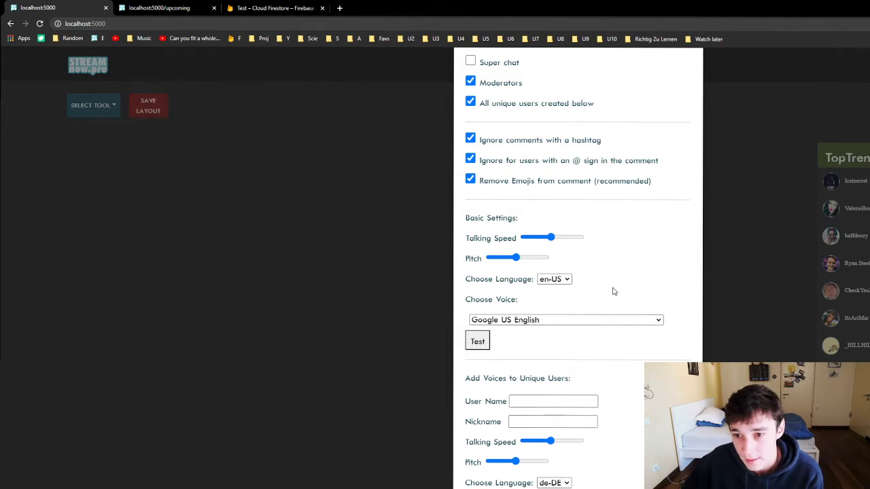
{"action": "scroll", "coordinate": [643, 295], "scroll_direction": "down", "scroll_amount": 2}
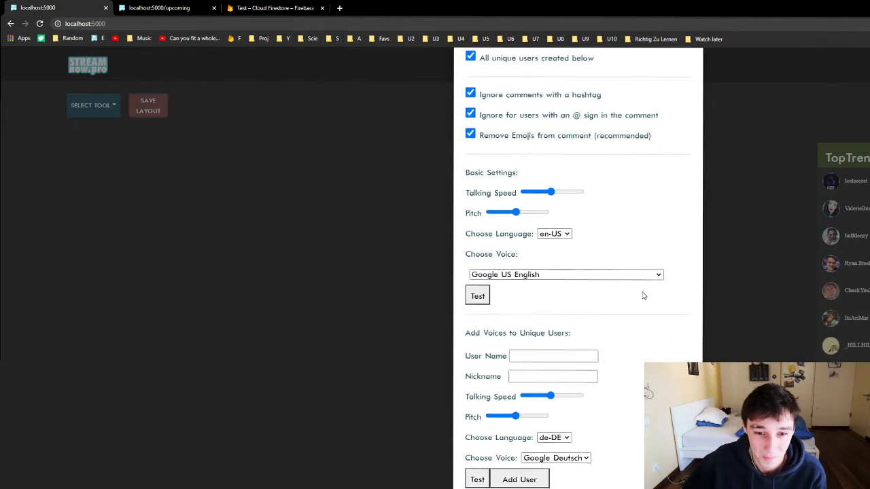
- Pick a previously used chat user name and give that user a custom nickname
{"action": "left_click", "coordinate": [564, 310]}
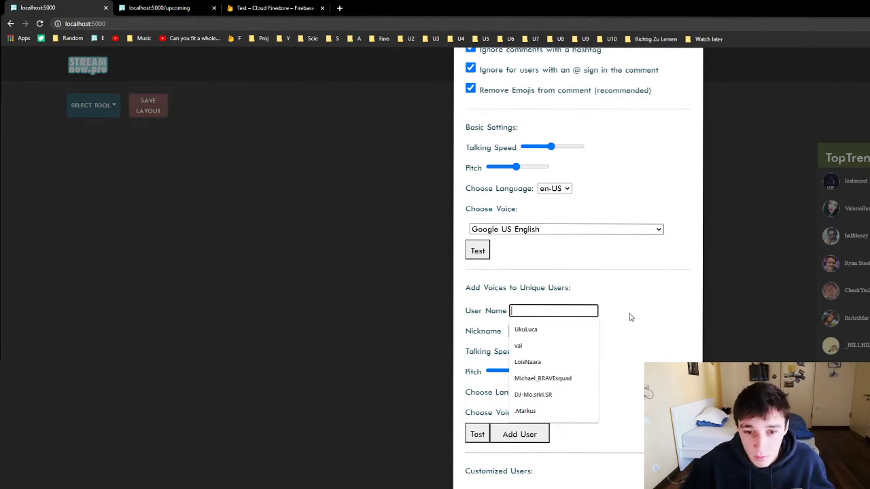
{"action": "key", "text": "Down"}
{"action": "key", "text": "Return"}
{"action": "left_click", "coordinate": [561, 331]}
{"action": "left_click", "coordinate": [598, 333]}
{"action": "left_click", "coordinate": [590, 331]}
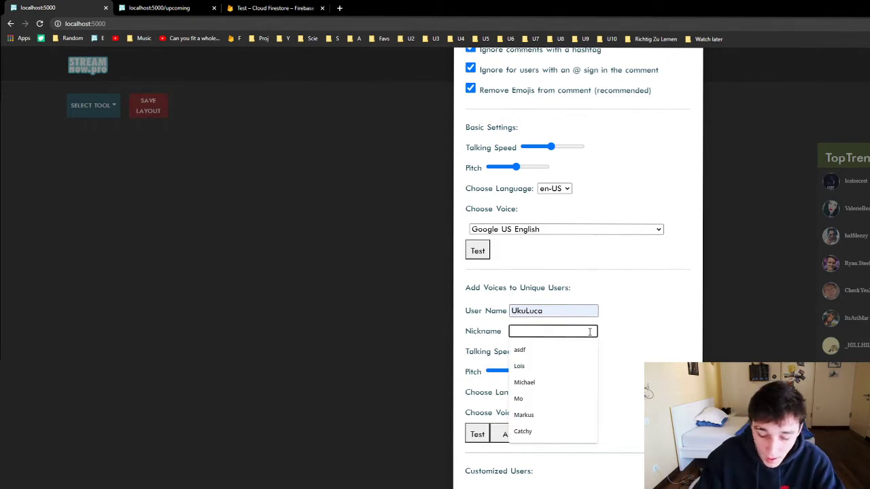
{"action": "type", "text": "Luca"}
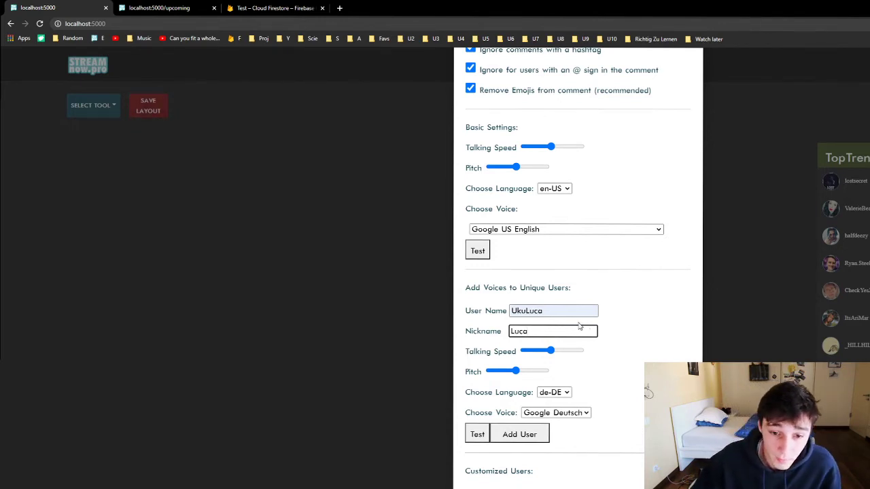
{"action": "left_click", "coordinate": [637, 333]}
- Assign the en-GB Google UK English Female voice, add the user, and close the settings
{"action": "left_click", "coordinate": [542, 395]}
{"action": "left_click", "coordinate": [550, 427]}
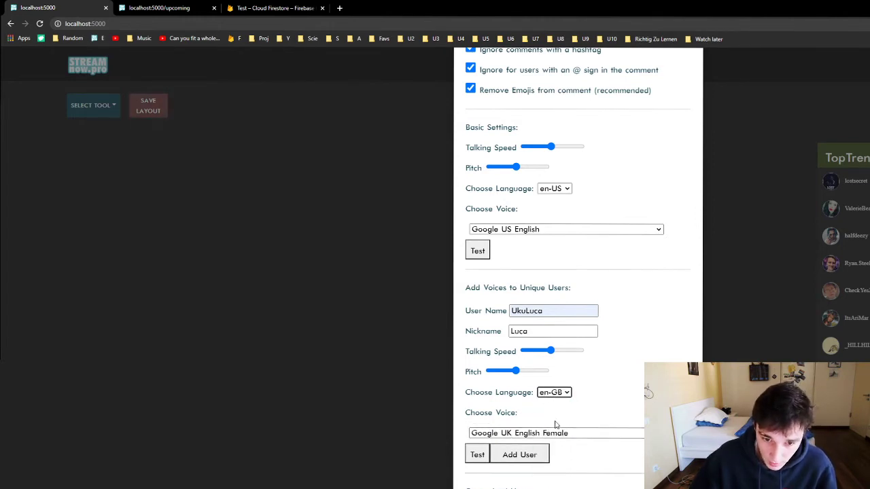
{"action": "scroll", "coordinate": [586, 384], "scroll_direction": "down", "scroll_amount": 1}
{"action": "left_click", "coordinate": [478, 435]}
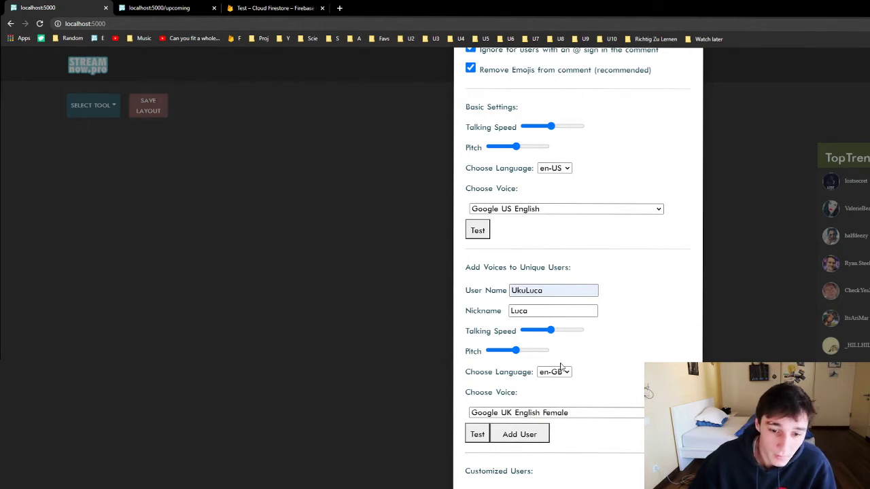
{"action": "left_click", "coordinate": [523, 435]}
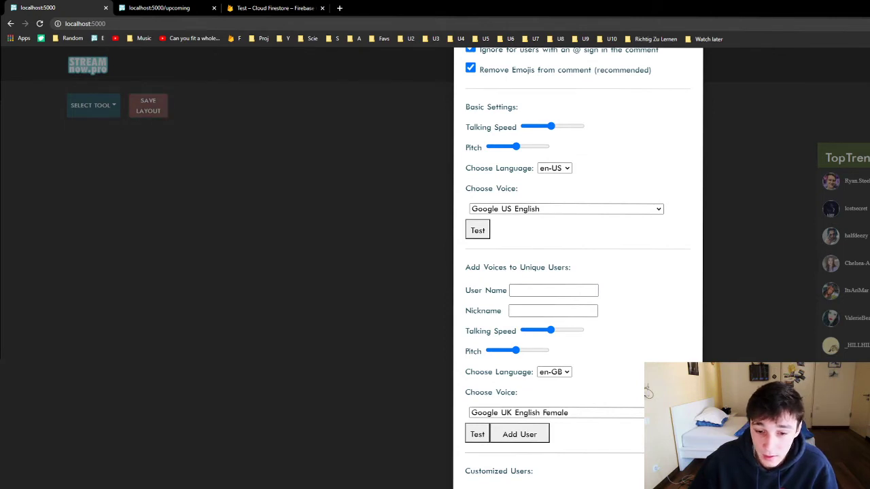
{"action": "key", "text": "Escape"}
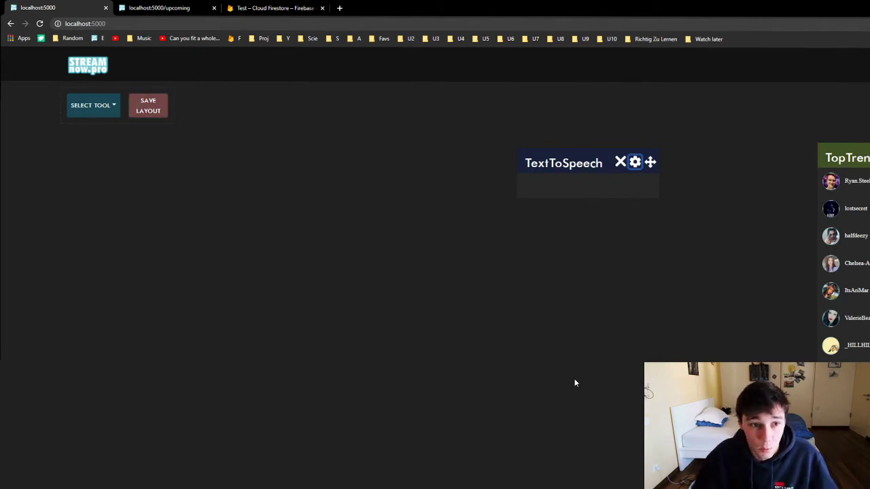
{"action": "left_click", "coordinate": [69, 111]}
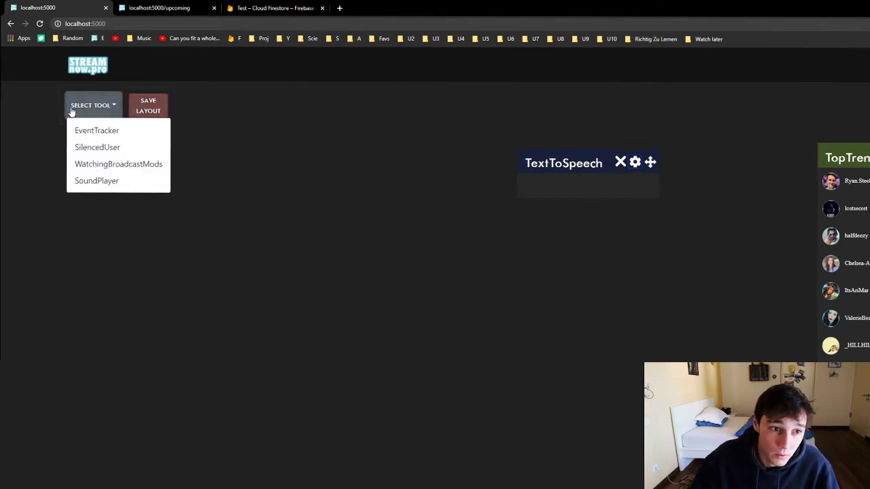
- Remove the TextToSpeech widget and add an EventTracker widget in its place
{"action": "left_click", "coordinate": [620, 162]}
{"action": "left_click", "coordinate": [618, 190]}
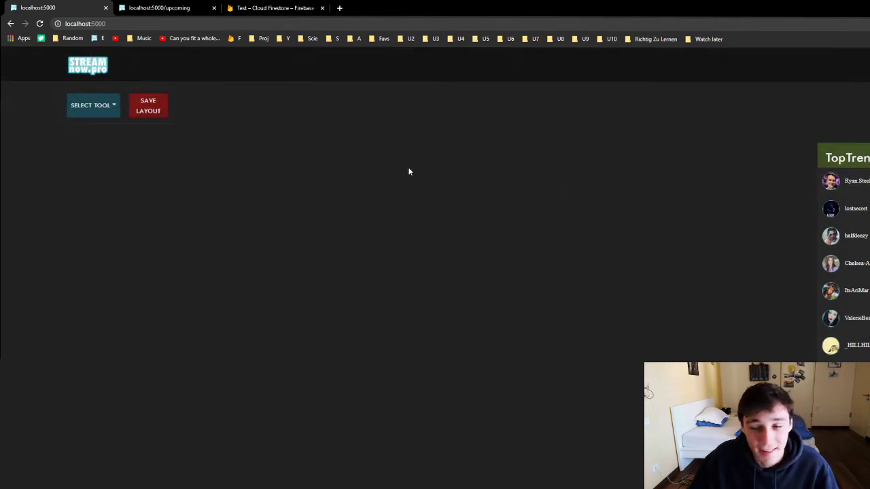
{"action": "left_click", "coordinate": [87, 114]}
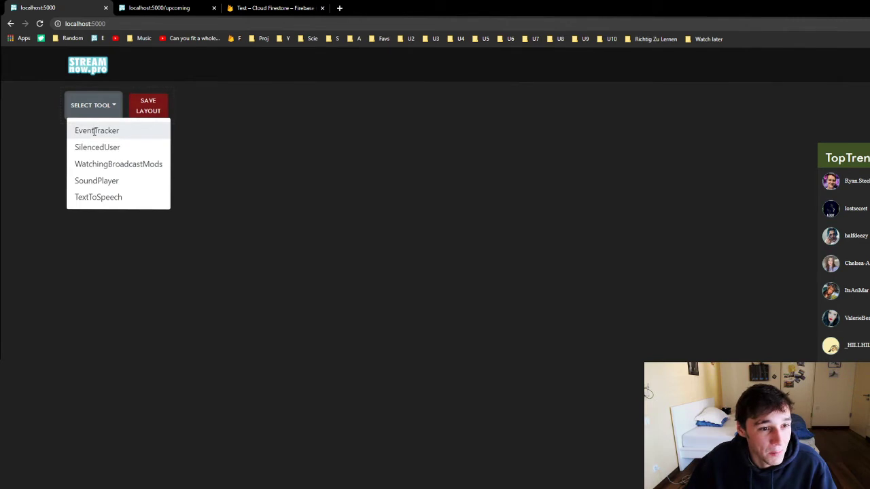
{"action": "left_click", "coordinate": [93, 129]}
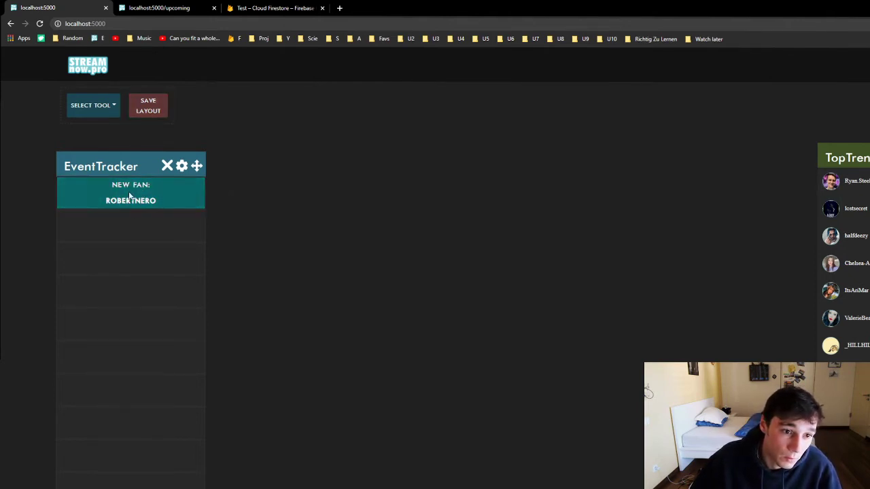
{"action": "double_click", "coordinate": [142, 200]}
{"action": "left_click", "coordinate": [186, 199]}
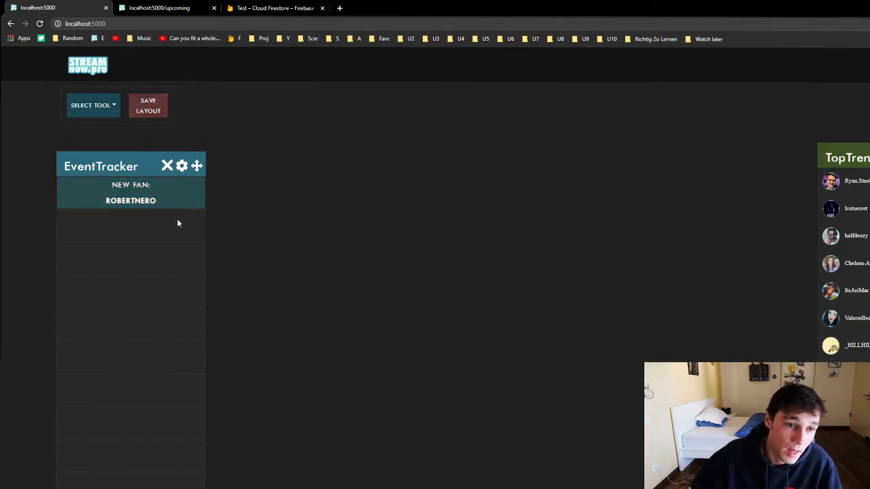
- Set EventTracker colour change speed to Slow and minimum likes for an event to 10
{"action": "left_click", "coordinate": [180, 167]}
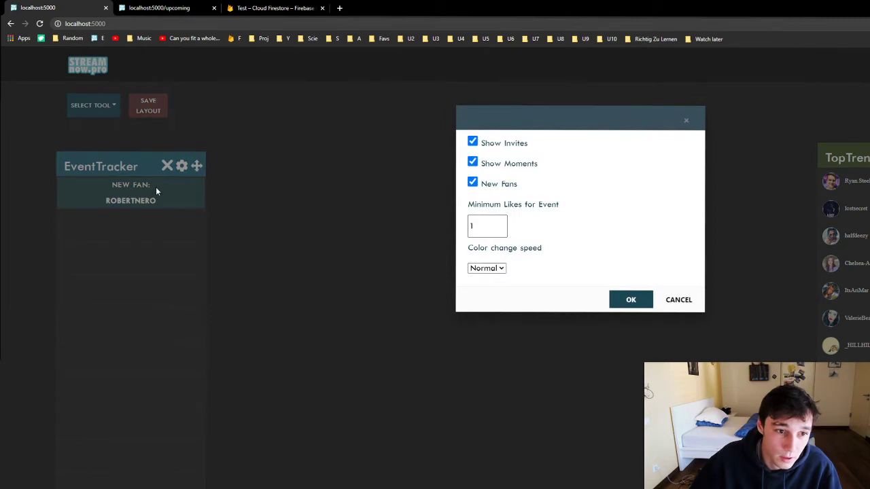
{"action": "left_click", "coordinate": [485, 269]}
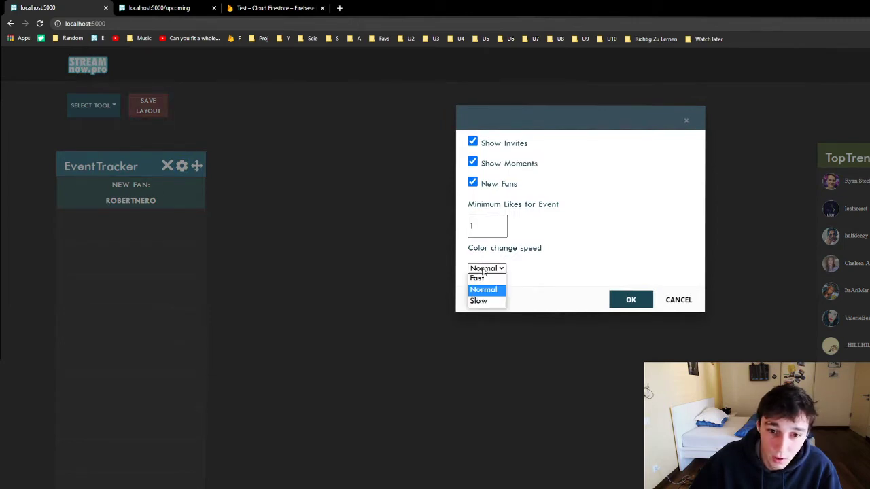
{"action": "left_click", "coordinate": [487, 279]}
{"action": "left_click", "coordinate": [487, 268]}
{"action": "left_click", "coordinate": [487, 301]}
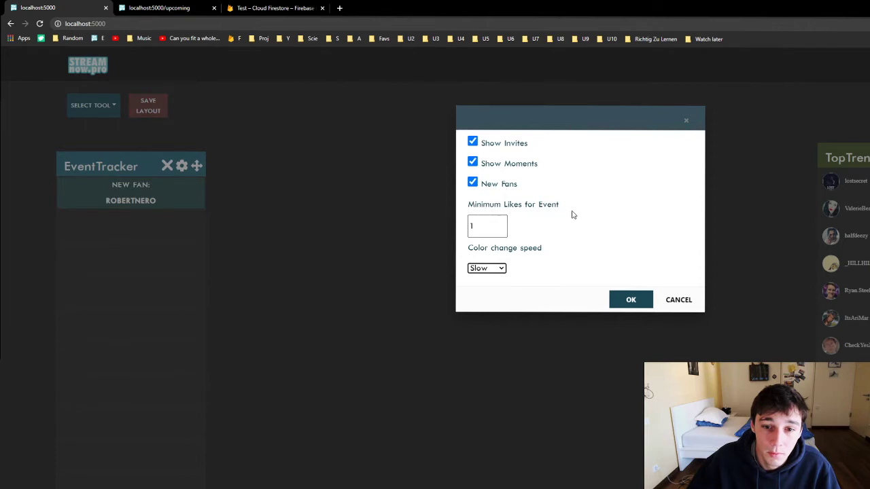
{"action": "left_click", "coordinate": [478, 224]}
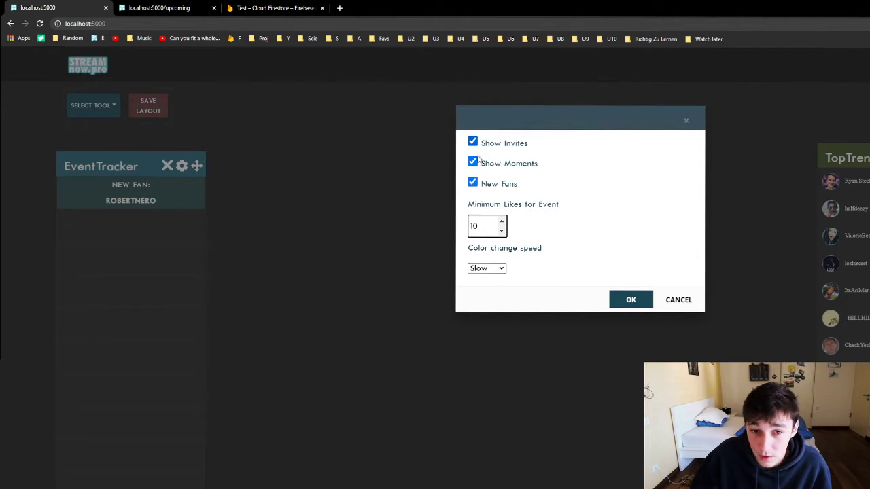
{"action": "left_click", "coordinate": [627, 299]}
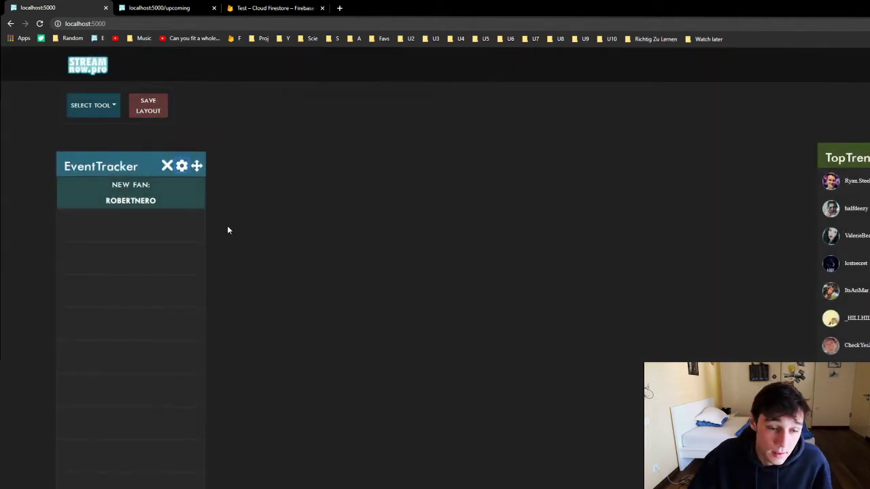
- Add a SilencedUsers widget on the dashboard's right side and switch it to the Big layout
{"action": "left_click", "coordinate": [93, 108]}
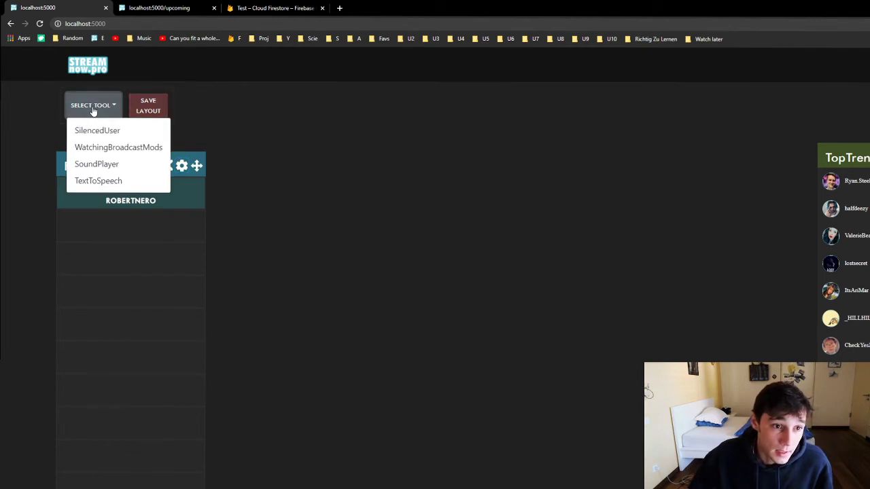
{"action": "left_click", "coordinate": [95, 129]}
{"action": "left_click_drag", "start_coordinate": [150, 161], "coordinate": [692, 172]}
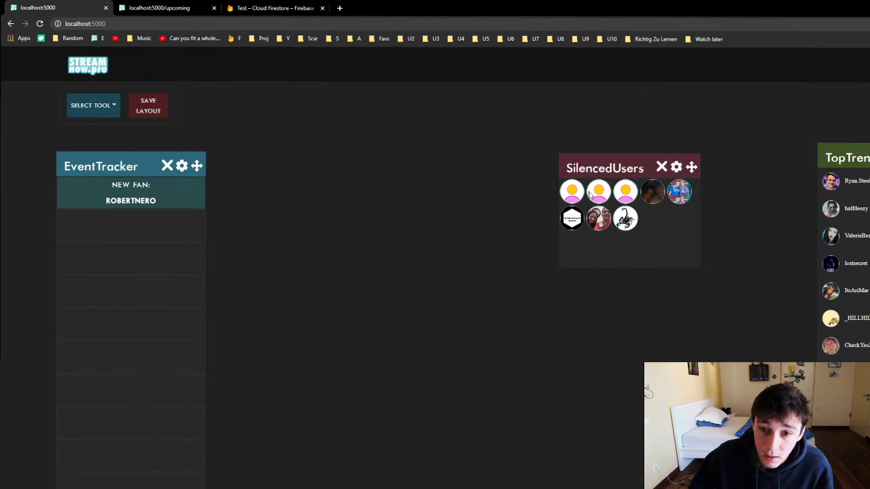
{"action": "left_click", "coordinate": [677, 167]}
{"action": "left_click", "coordinate": [483, 163]}
{"action": "left_click", "coordinate": [479, 175]}
{"action": "left_click", "coordinate": [628, 196]}
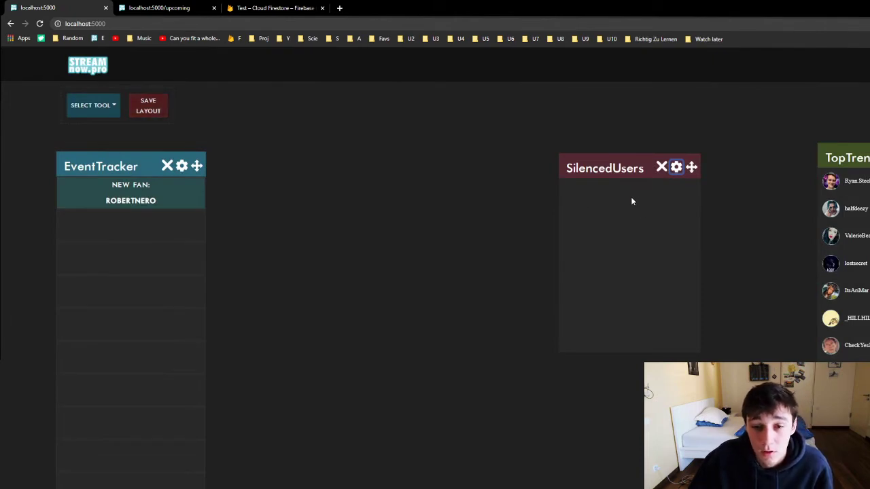
- Move the SilencedUsers widget further right on the dashboard
{"action": "left_click_drag", "start_coordinate": [690, 173], "coordinate": [740, 173]}
{"action": "scroll", "coordinate": [686, 225], "scroll_direction": "down", "scroll_amount": 1}
{"action": "scroll", "coordinate": [686, 221], "scroll_direction": "down", "scroll_amount": 5}
{"action": "scroll", "coordinate": [681, 270], "scroll_direction": "up", "scroll_amount": 6}
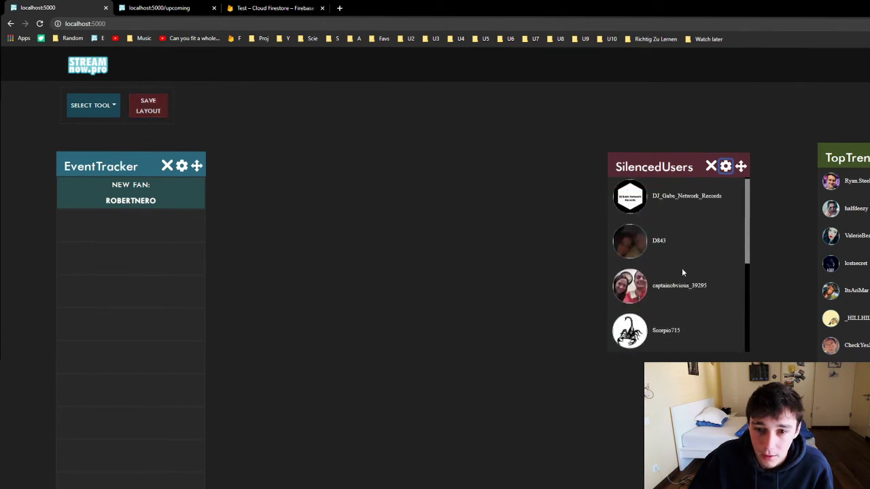
{"action": "scroll", "coordinate": [689, 225], "scroll_direction": "down", "scroll_amount": 3}
{"action": "scroll", "coordinate": [688, 238], "scroll_direction": "up", "scroll_amount": 4}
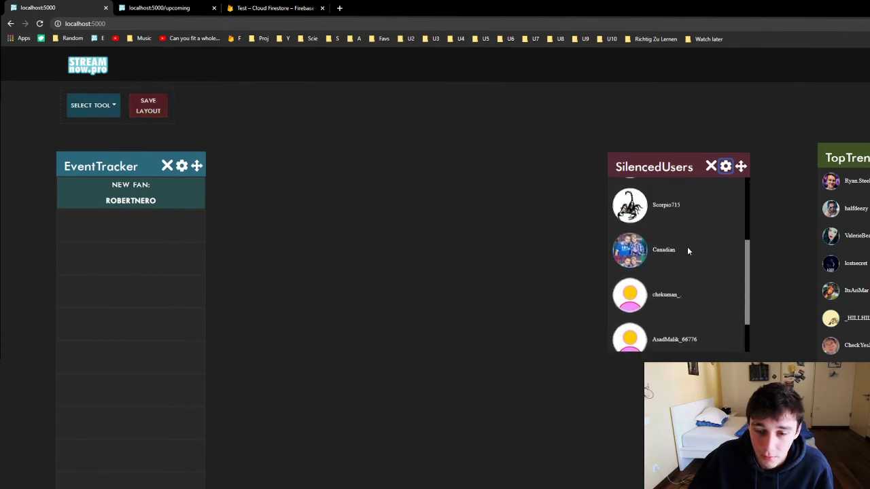
{"action": "scroll", "coordinate": [688, 245], "scroll_direction": "down", "scroll_amount": 5}
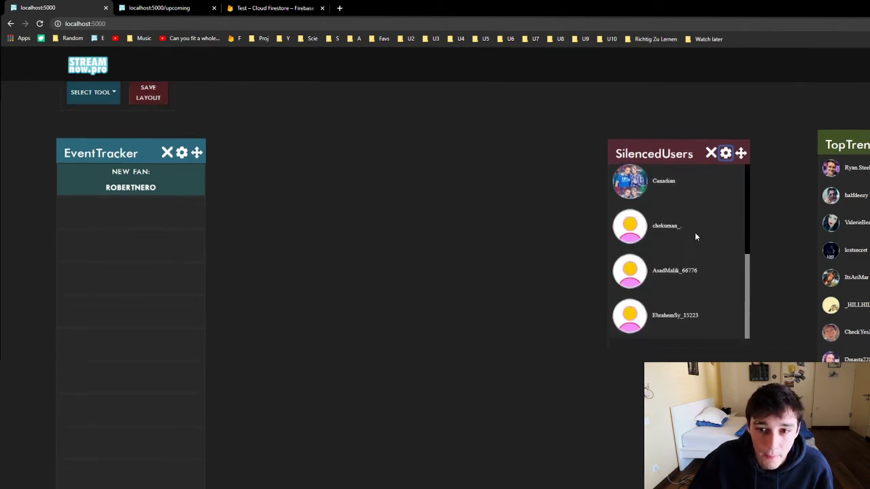
{"action": "scroll", "coordinate": [706, 180], "scroll_direction": "up", "scroll_amount": 5}
{"action": "scroll", "coordinate": [705, 182], "scroll_direction": "down", "scroll_amount": 4}
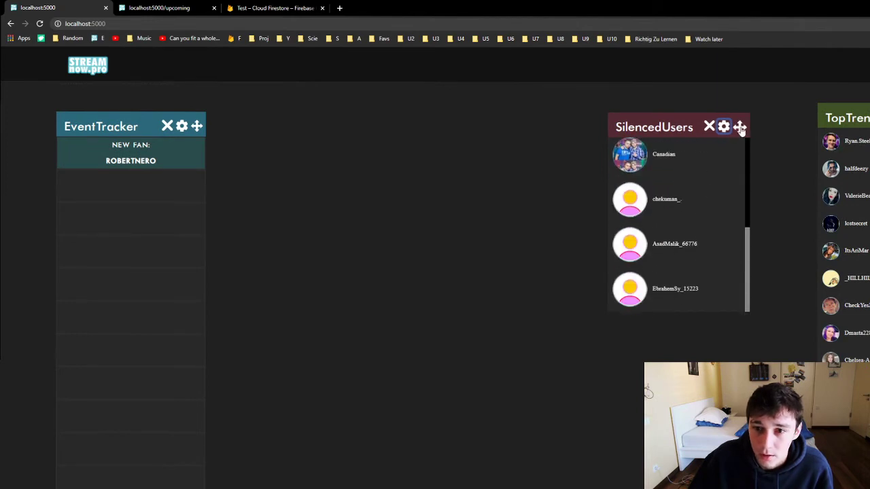
{"action": "left_click_drag", "start_coordinate": [741, 126], "coordinate": [798, 125]}
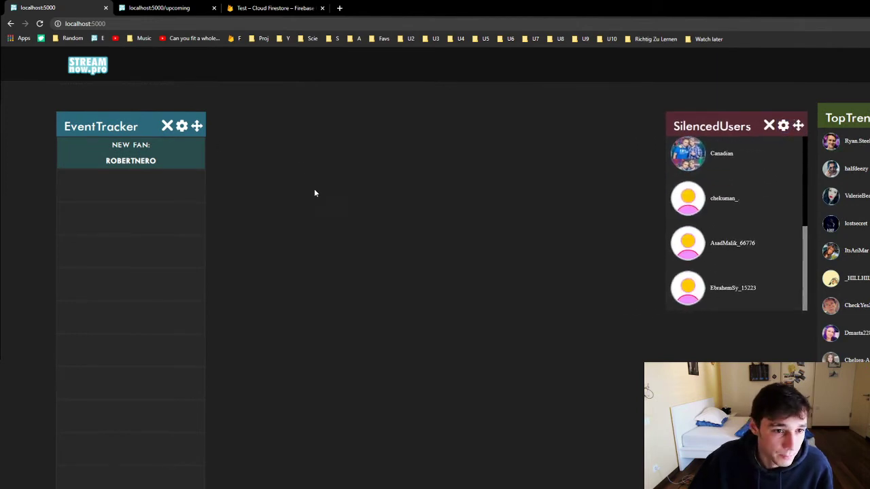
{"action": "scroll", "coordinate": [314, 188], "scroll_direction": "up", "scroll_amount": 1}
{"action": "left_click", "coordinate": [95, 106]}
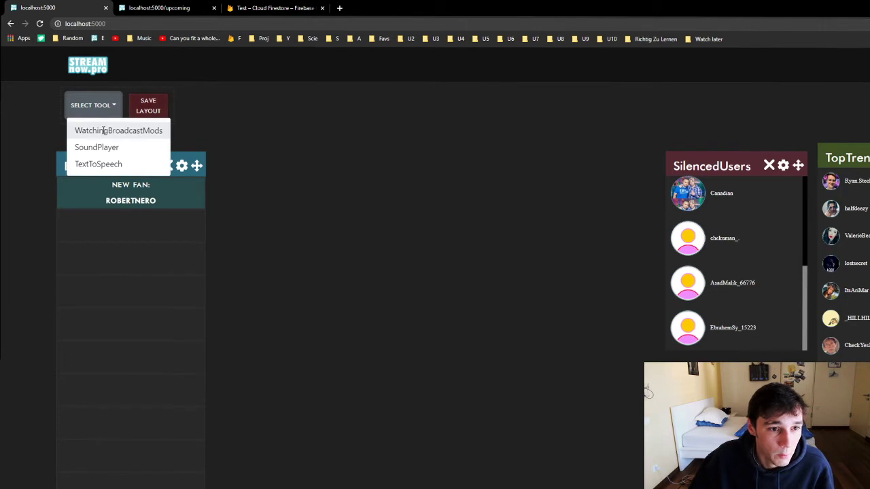
- Add a WatchingMods widget in the Small layout, placed just left of SilencedUsers
{"action": "left_click", "coordinate": [103, 130]}
{"action": "left_click_drag", "start_coordinate": [152, 163], "coordinate": [621, 168]}
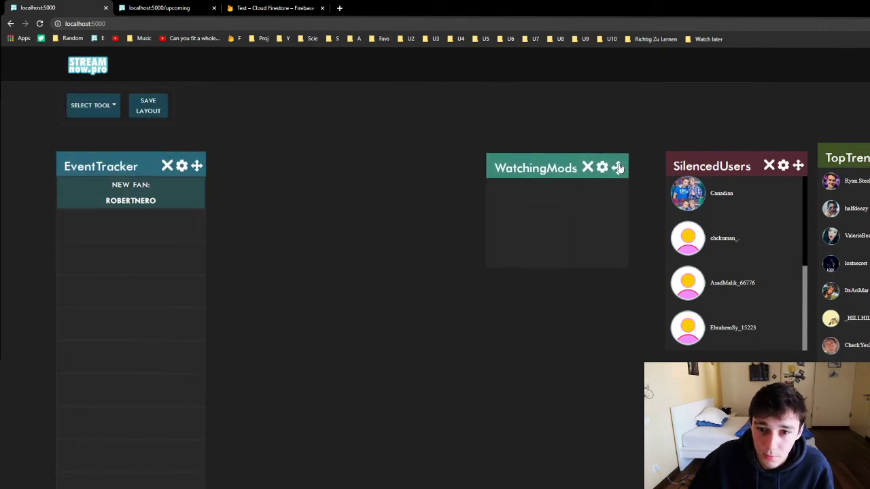
{"action": "left_click", "coordinate": [602, 172]}
{"action": "left_click", "coordinate": [475, 164]}
{"action": "left_click", "coordinate": [478, 185]}
{"action": "left_click", "coordinate": [631, 196]}
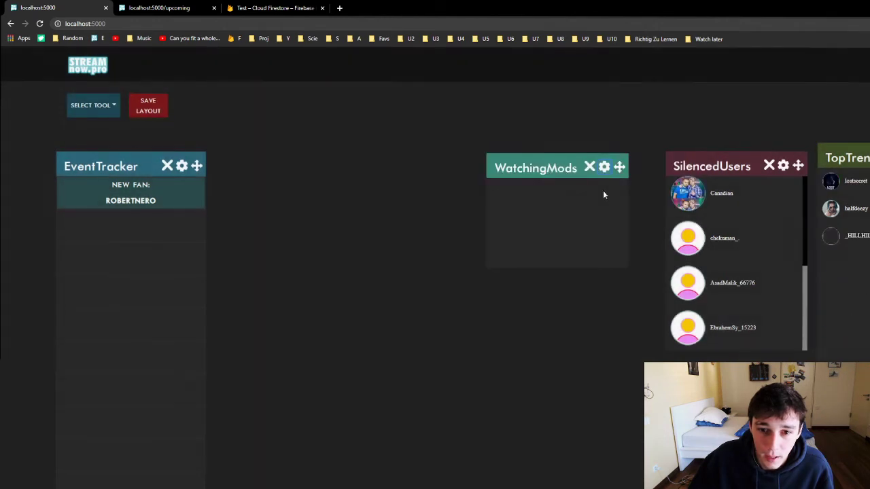
{"action": "left_click_drag", "start_coordinate": [617, 168], "coordinate": [626, 167]}
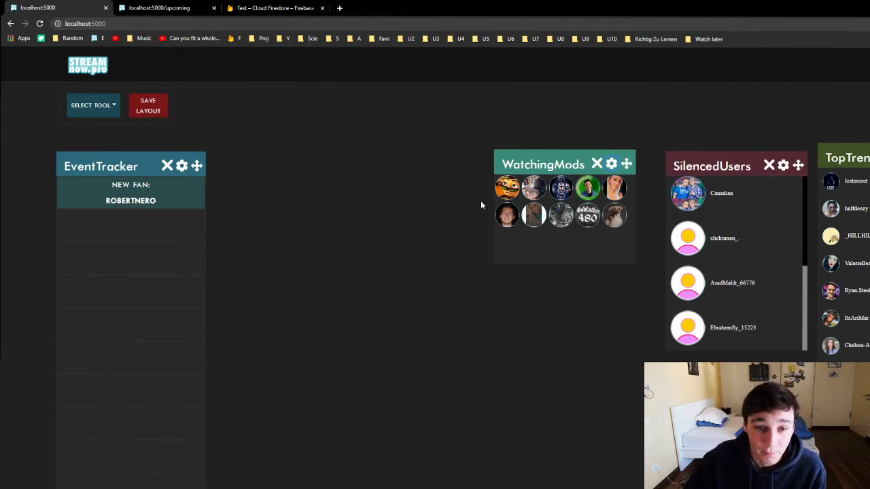
- Add a SoundPlayer CustomSounds widget between EventTracker and WatchingMods and open its gear settings
{"action": "left_click", "coordinate": [102, 111]}
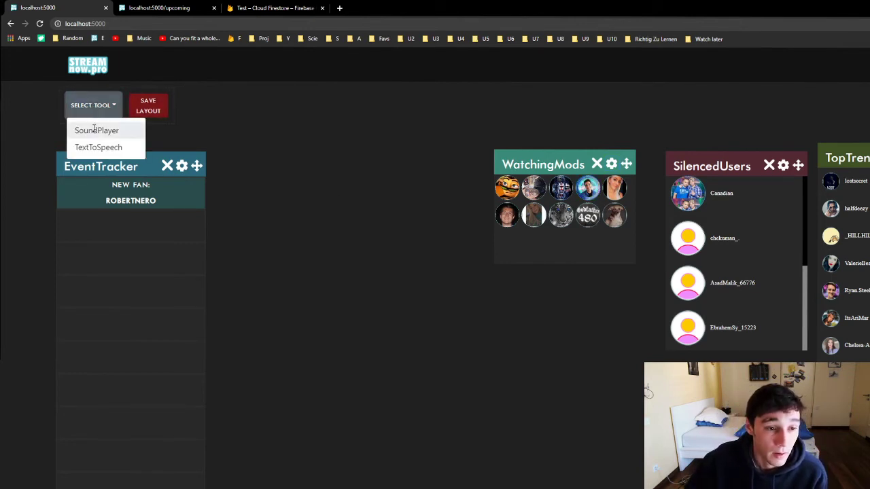
{"action": "left_click", "coordinate": [99, 130]}
{"action": "left_click_drag", "start_coordinate": [151, 162], "coordinate": [451, 173]}
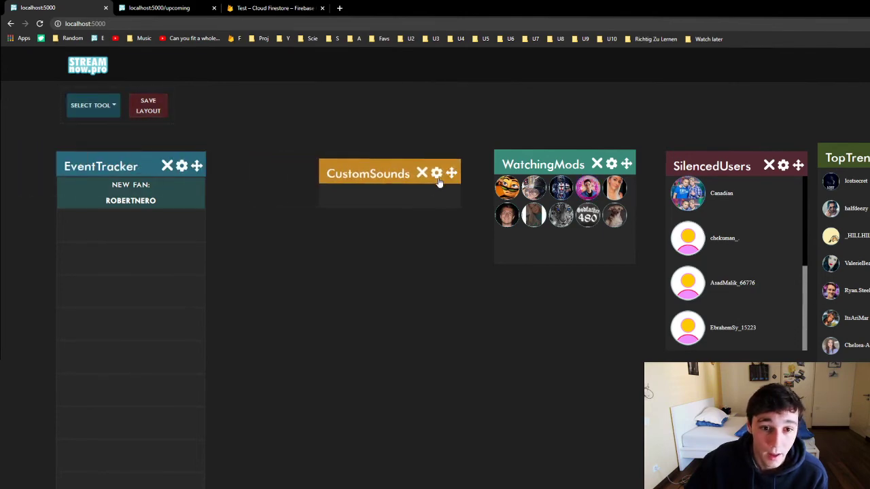
{"action": "left_click", "coordinate": [436, 173]}
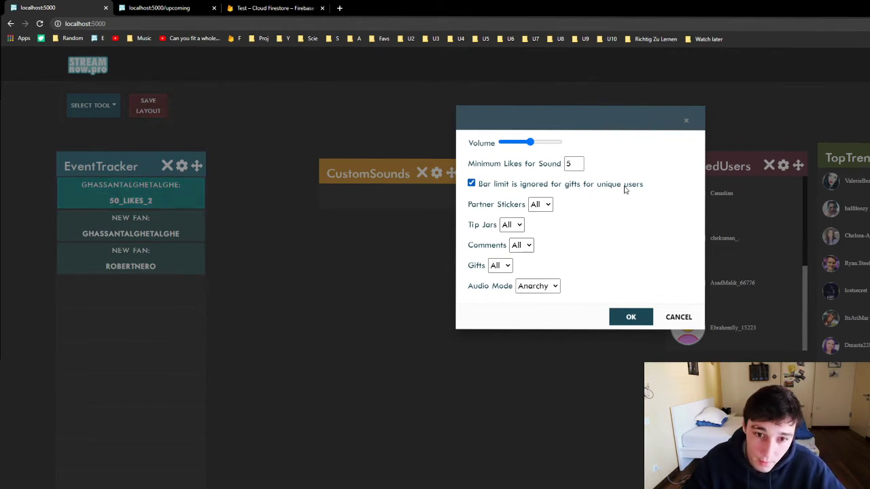
- Set CustomSounds Partner Stickers to All, keep Audio Mode on Anarchy, and apply with OK
{"action": "left_click", "coordinate": [540, 204]}
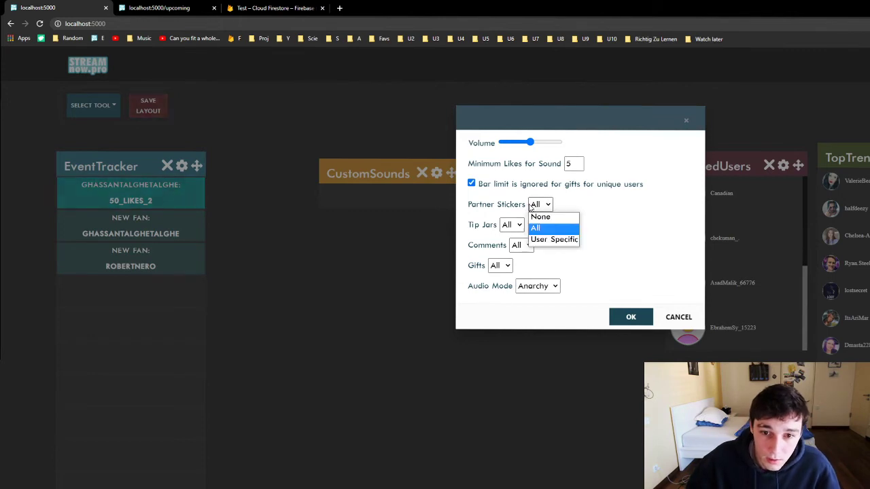
{"action": "left_click", "coordinate": [549, 243]}
{"action": "left_click", "coordinate": [540, 205]}
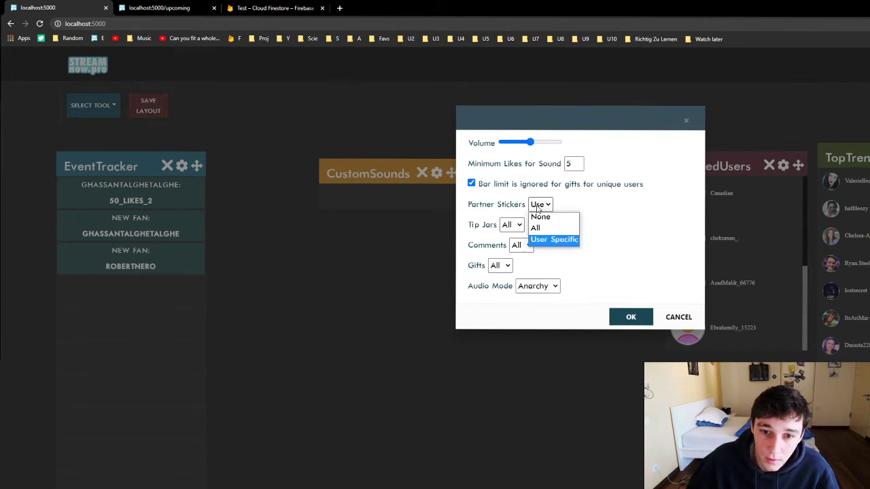
{"action": "left_click", "coordinate": [546, 218]}
{"action": "left_click", "coordinate": [541, 207]}
{"action": "left_click", "coordinate": [545, 230]}
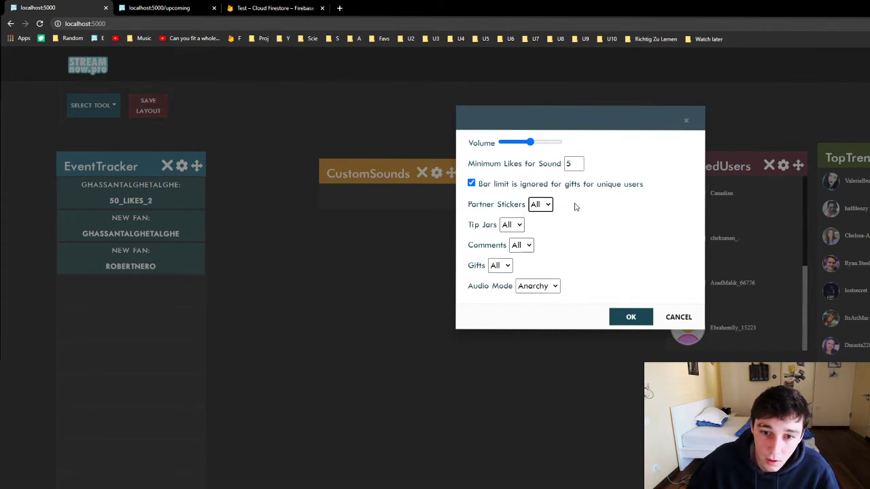
{"action": "left_click", "coordinate": [538, 287]}
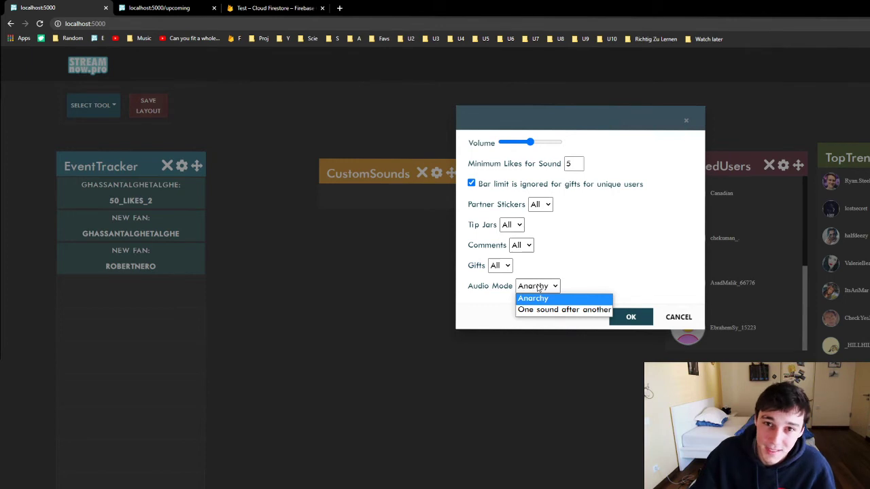
{"action": "left_click", "coordinate": [541, 300]}
{"action": "left_click", "coordinate": [615, 320]}
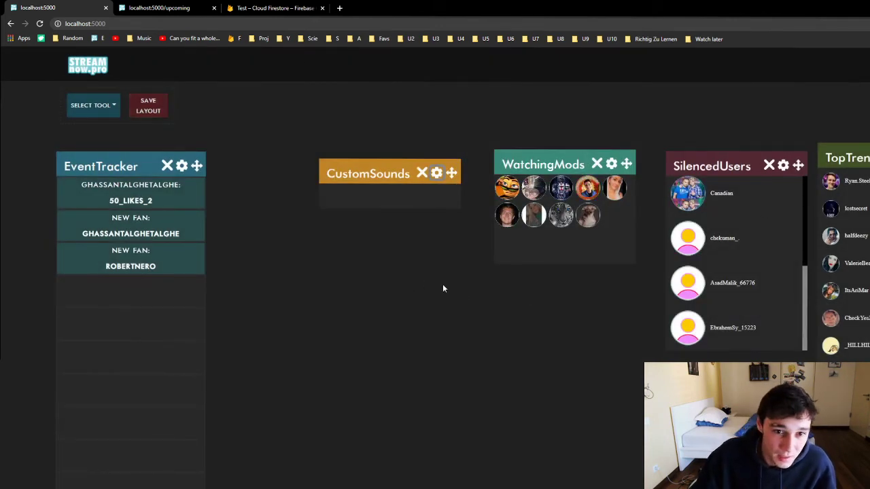
- Save the layout, reload the page, and open Start Stream with the description field focused
{"action": "left_click", "coordinate": [151, 106]}
{"action": "left_click", "coordinate": [39, 24]}
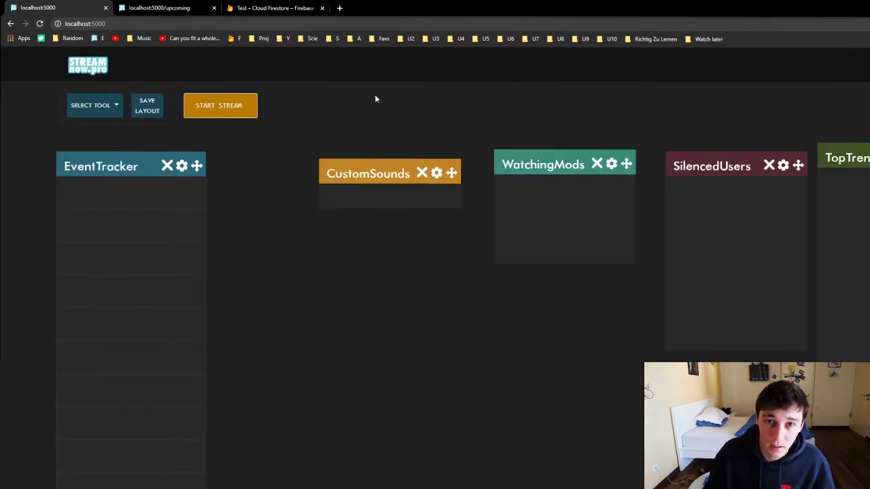
{"action": "left_click", "coordinate": [217, 106]}
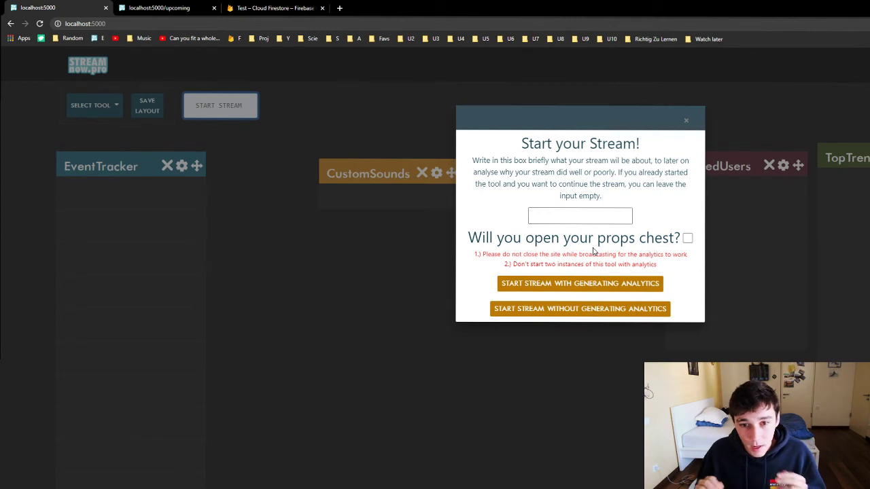
{"action": "left_click", "coordinate": [576, 217]}
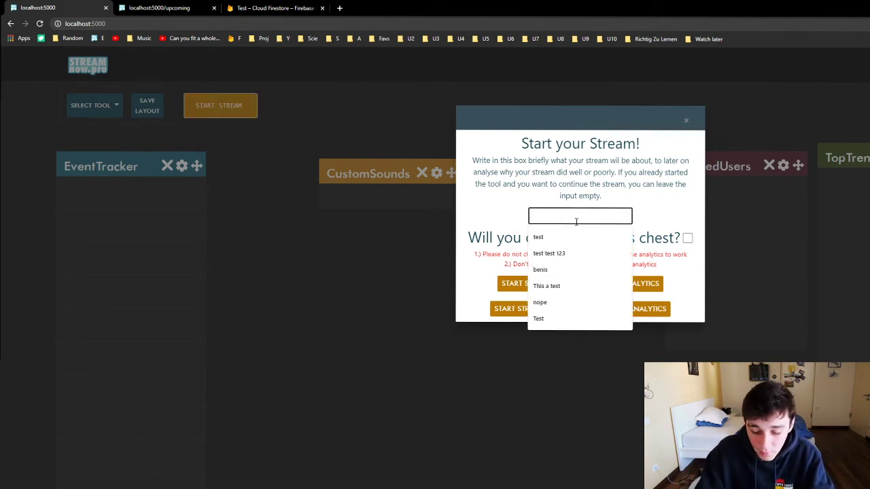
{"action": "key", "text": "Escape"}
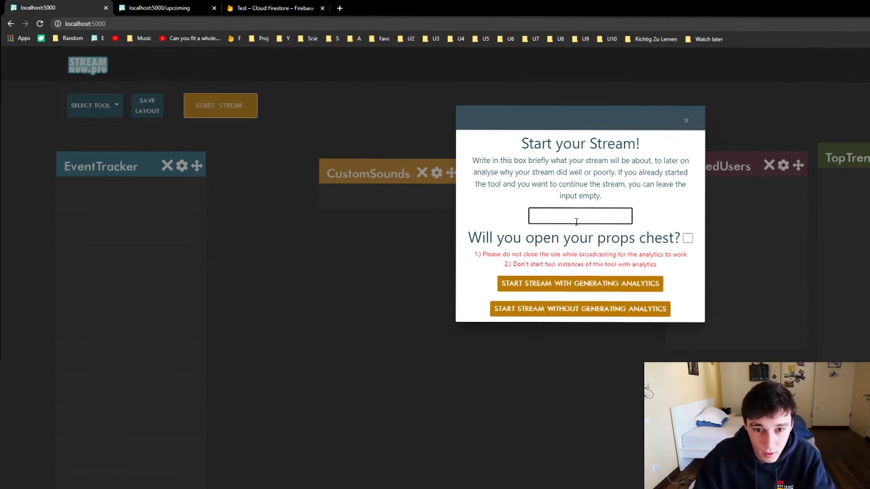